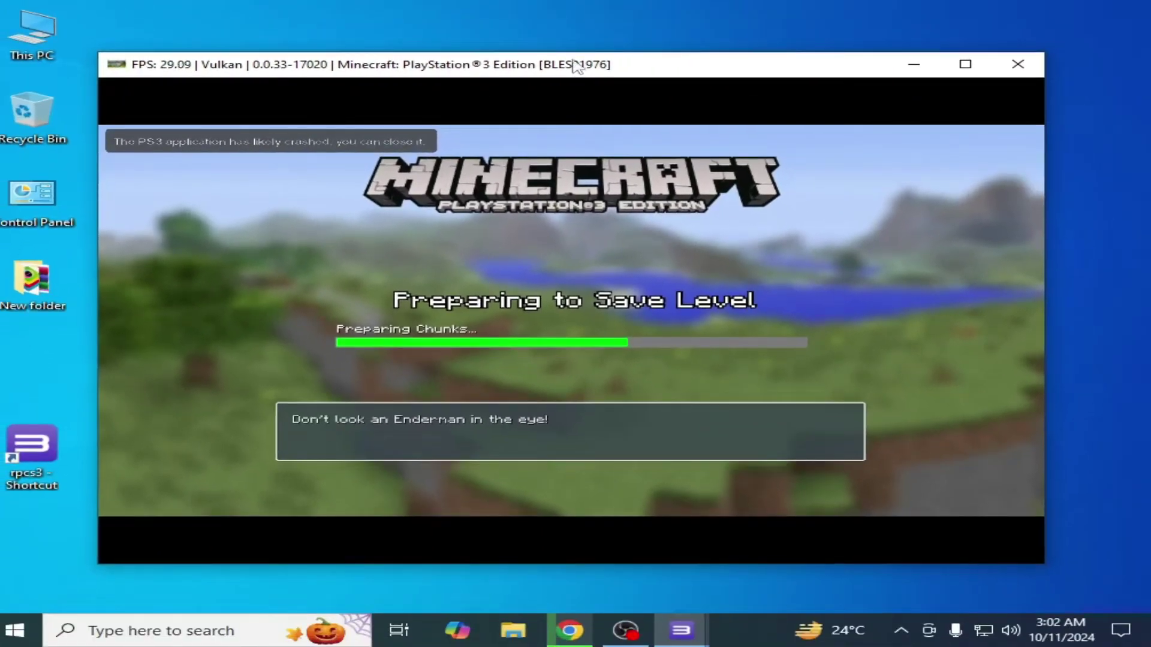
left_click_drag(575, 54, 618, 196)
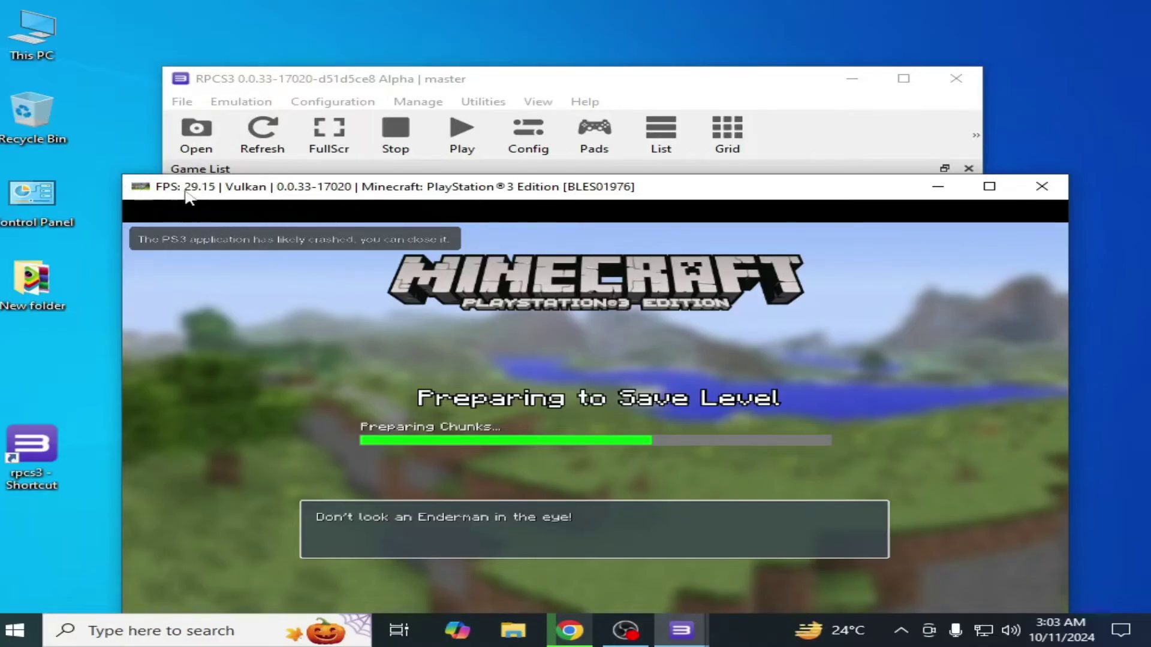
left_click_drag(393, 187, 378, 117)
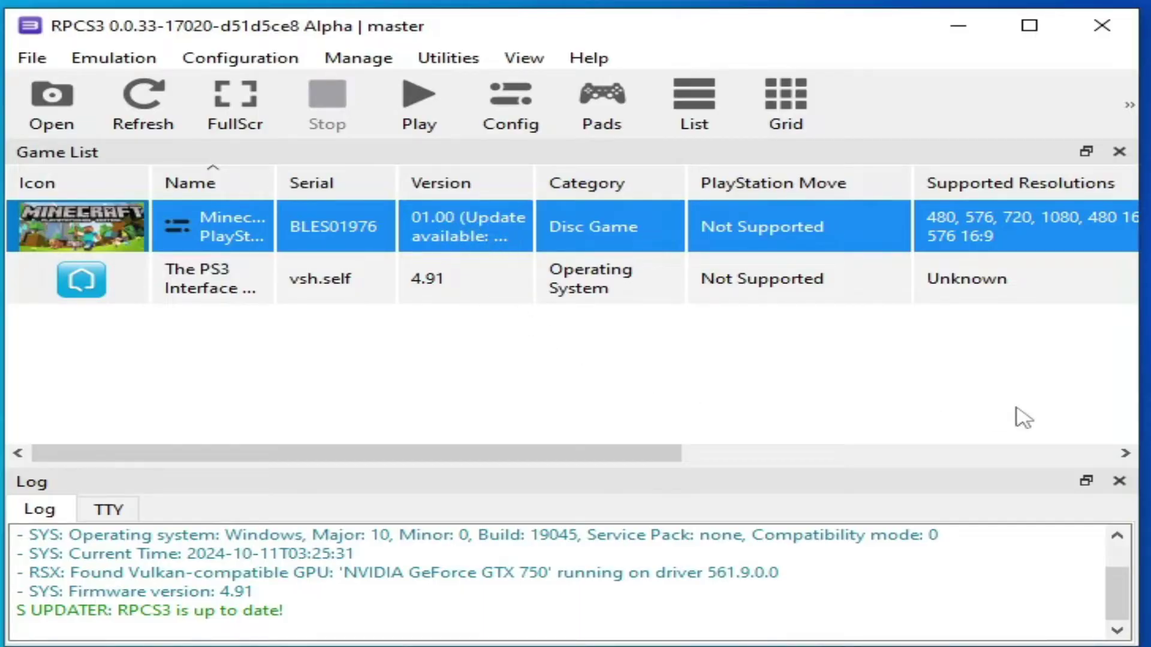
Check for updates to the RPCS3 emulator and dismiss the result.
left_click(589, 57)
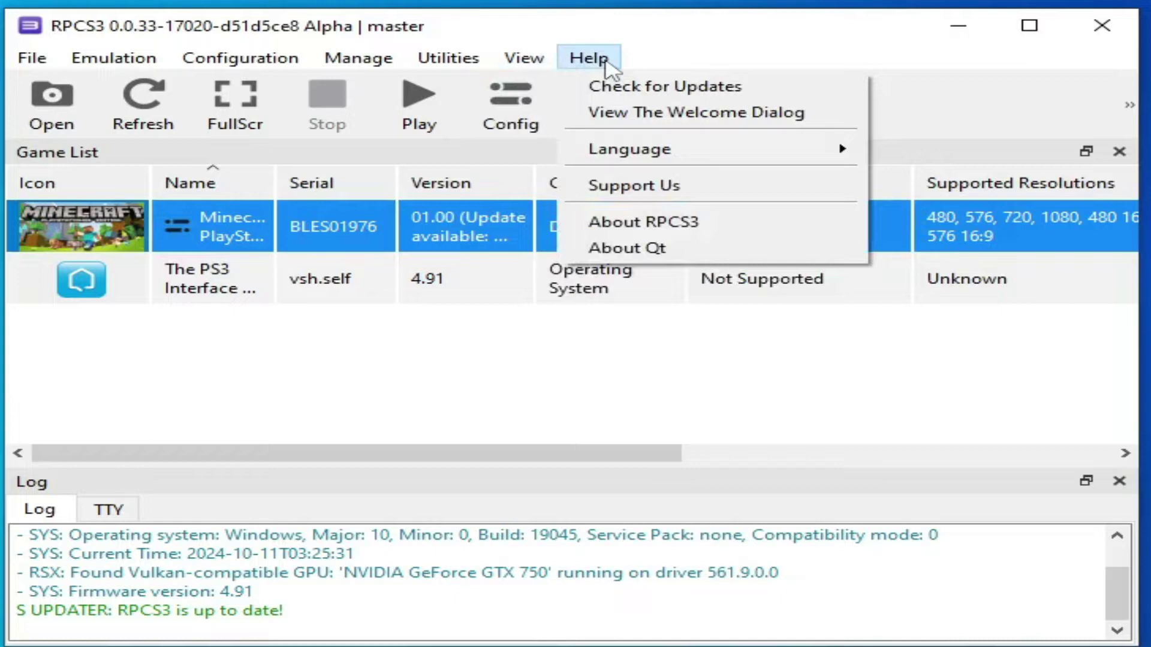
left_click(640, 91)
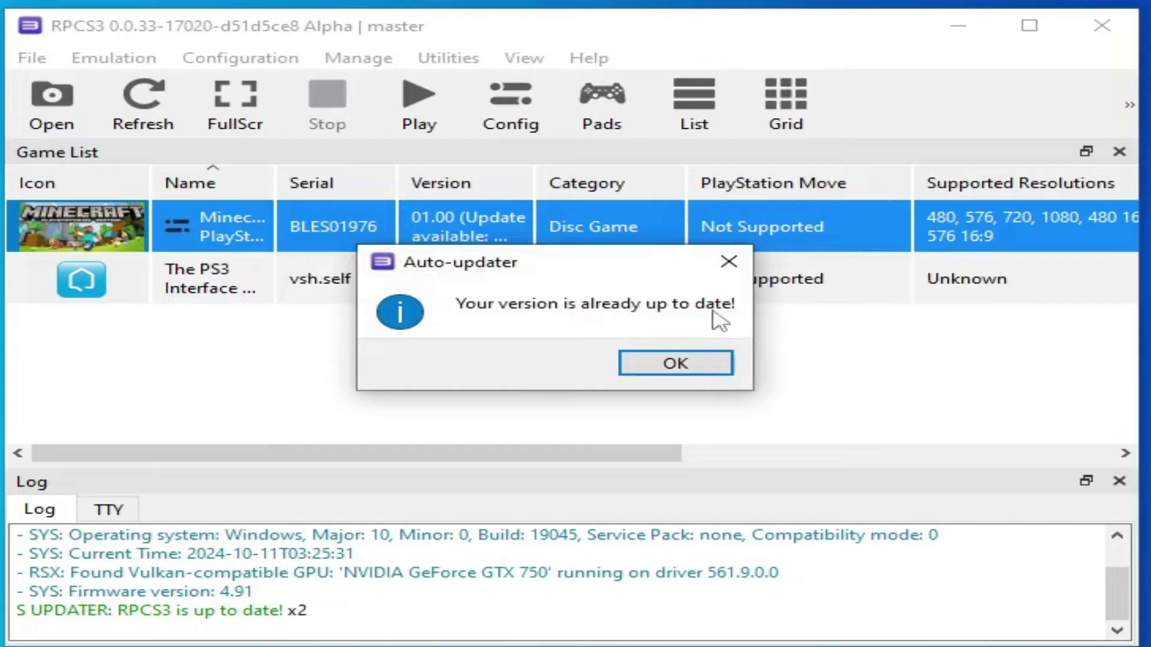
left_click(667, 361)
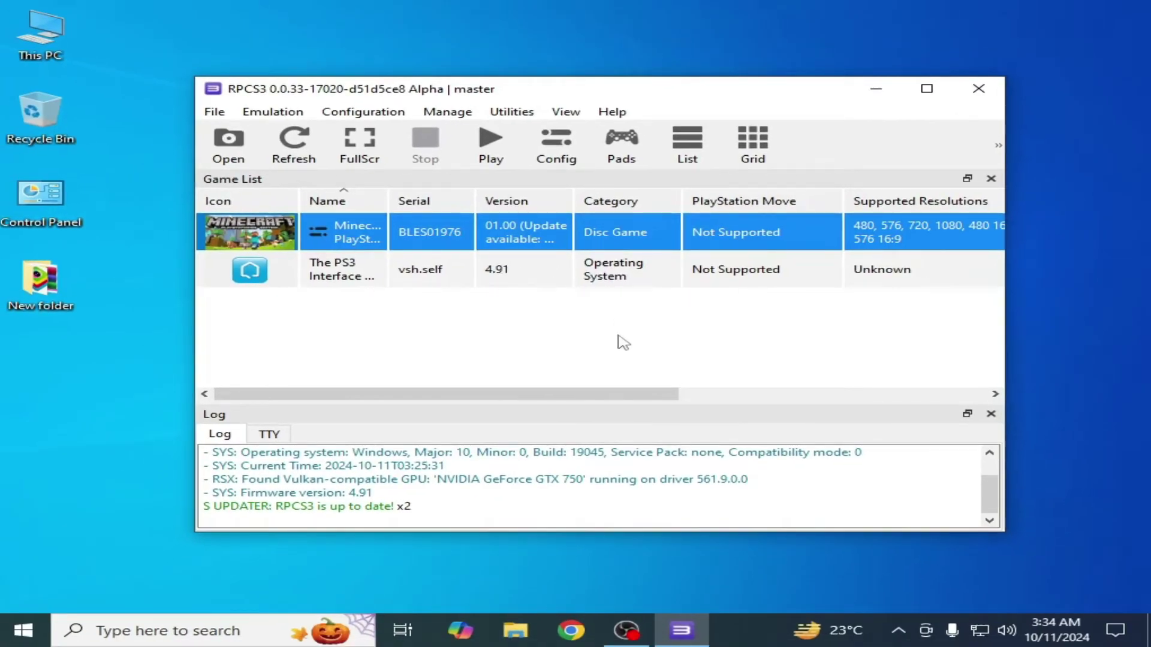
Remove all caches of the Minecraft: PlayStation 3 Edition game and confirm the removal.
right_click(556, 225)
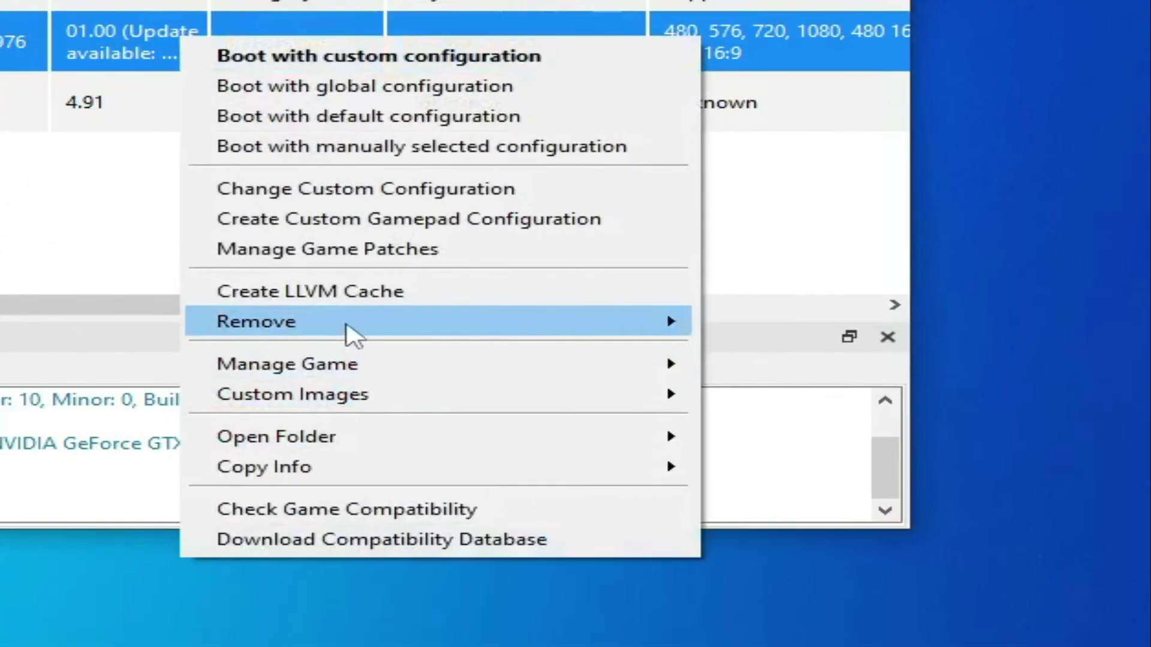
mouse_move(449, 329)
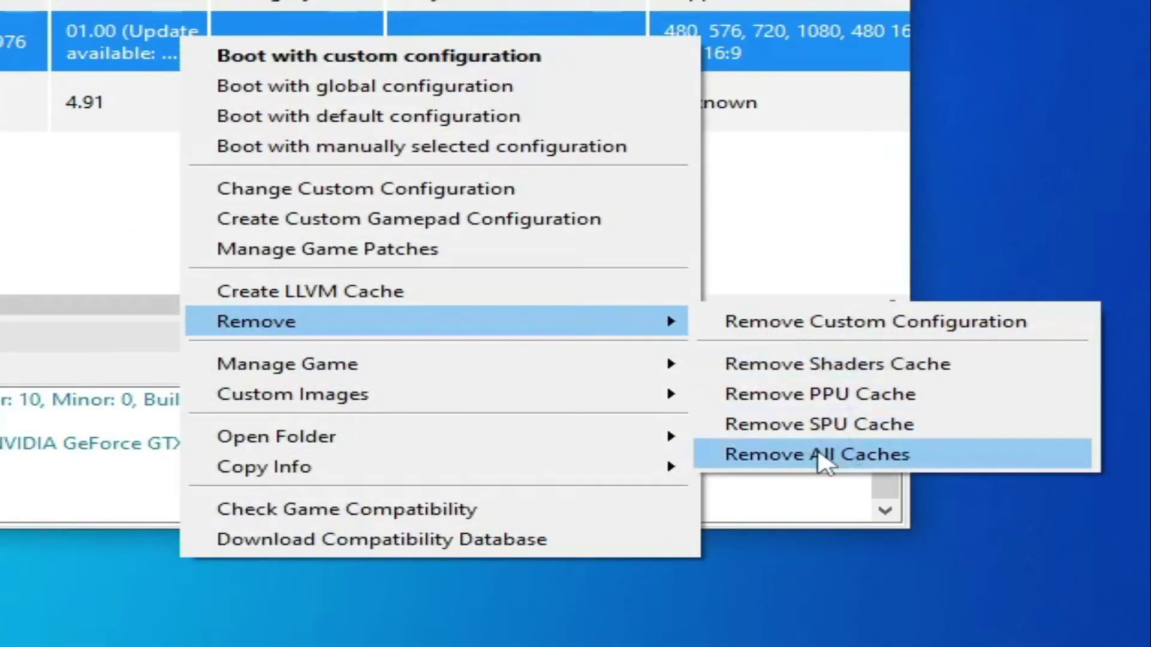
left_click(825, 457)
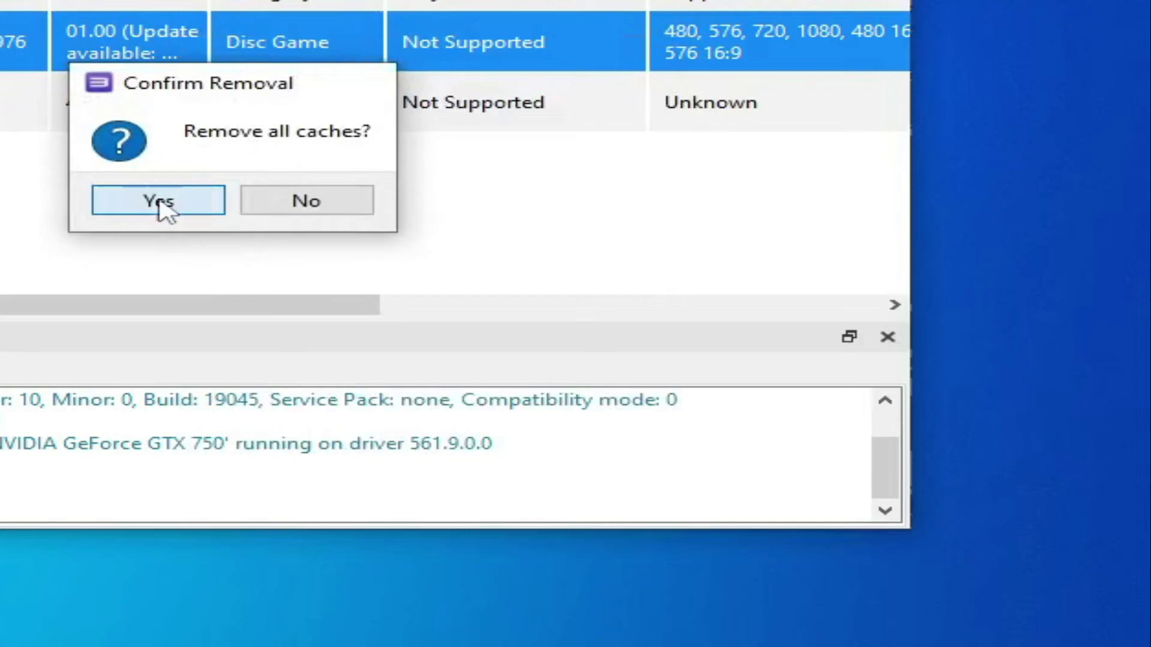
left_click(159, 201)
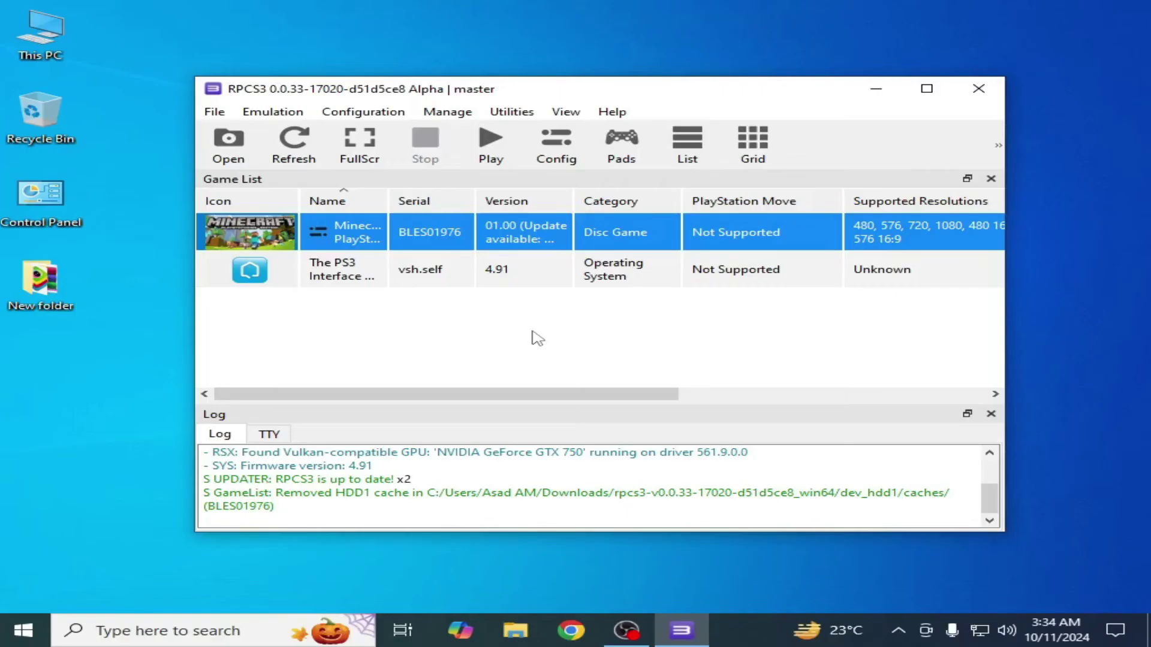
Open Minecraft's disc game folder and go up two levels to the directory containing the game folder and its disc image.
right_click(492, 241)
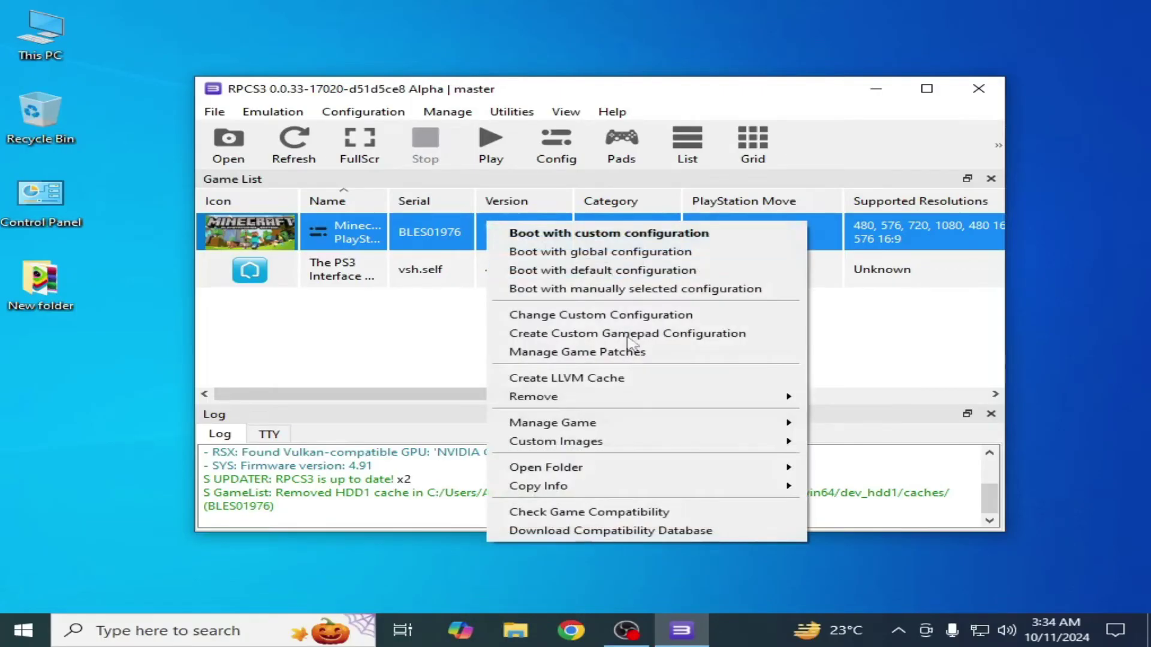
mouse_move(719, 467)
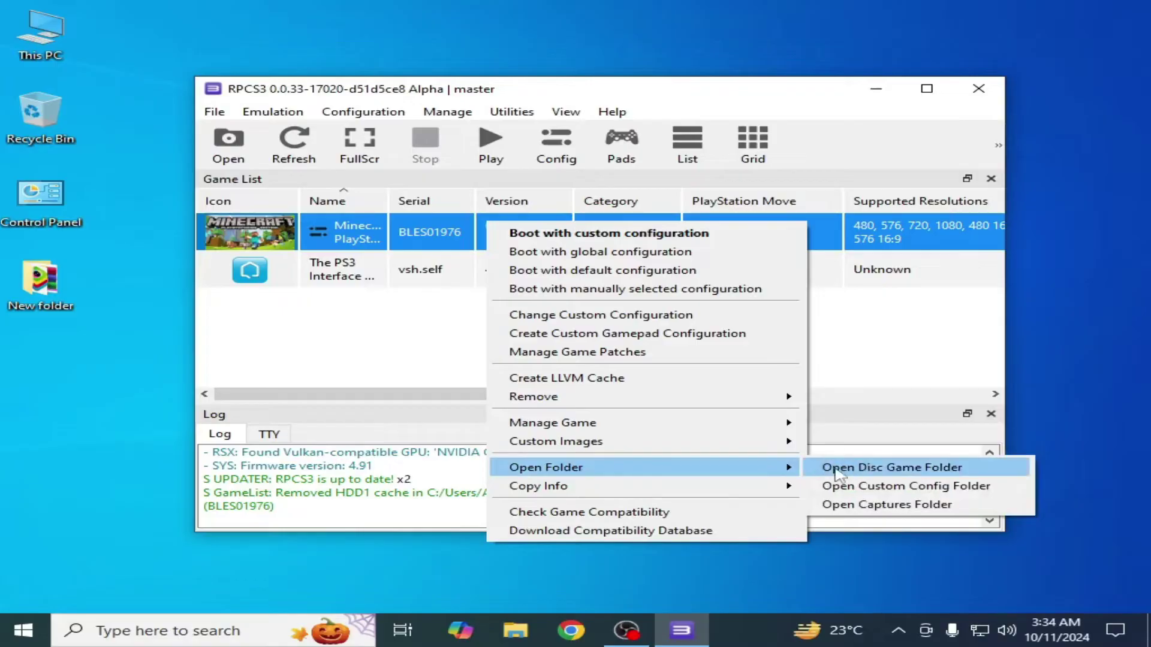
left_click(866, 472)
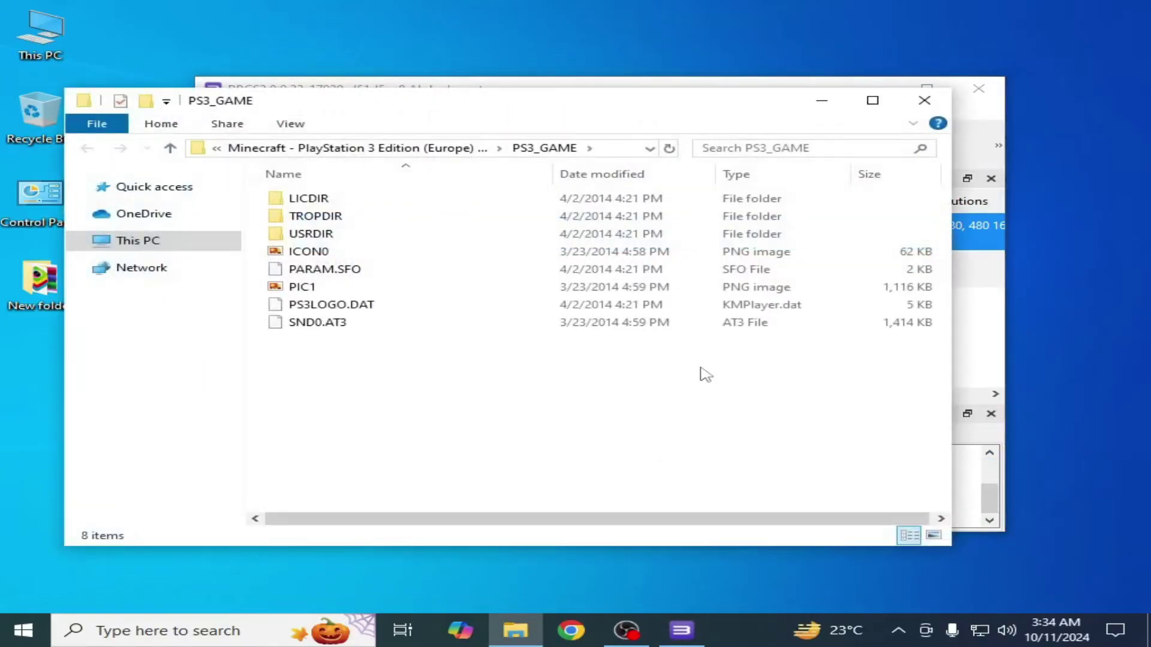
left_click_drag(557, 126, 614, 225)
left_click(539, 247)
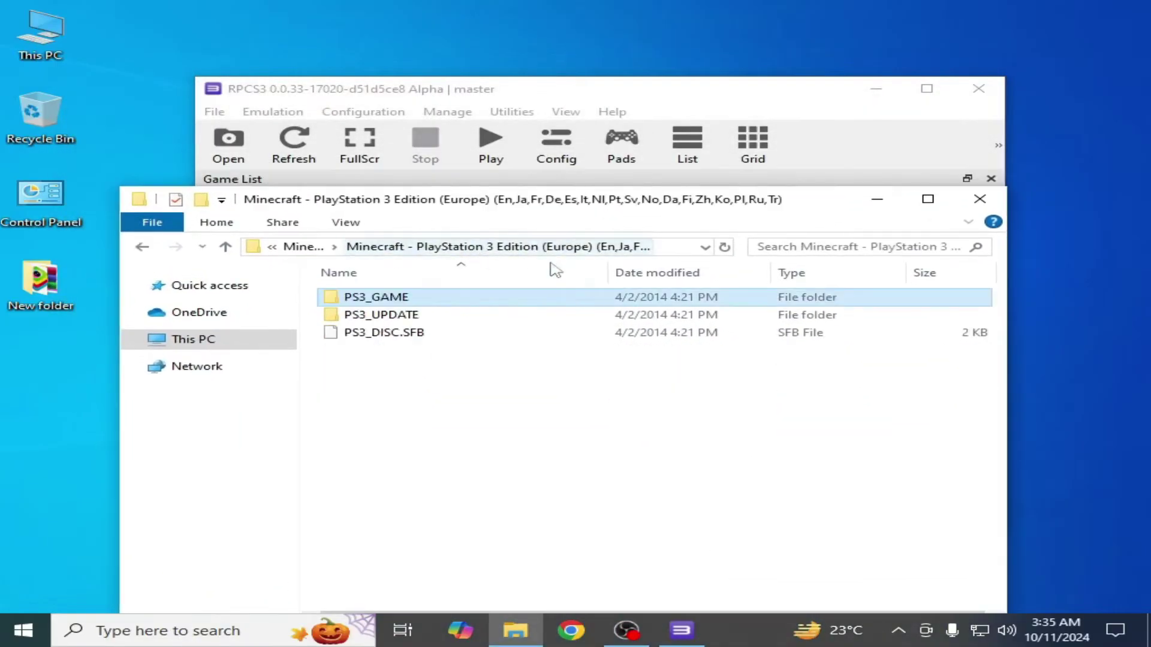
left_click(395, 254)
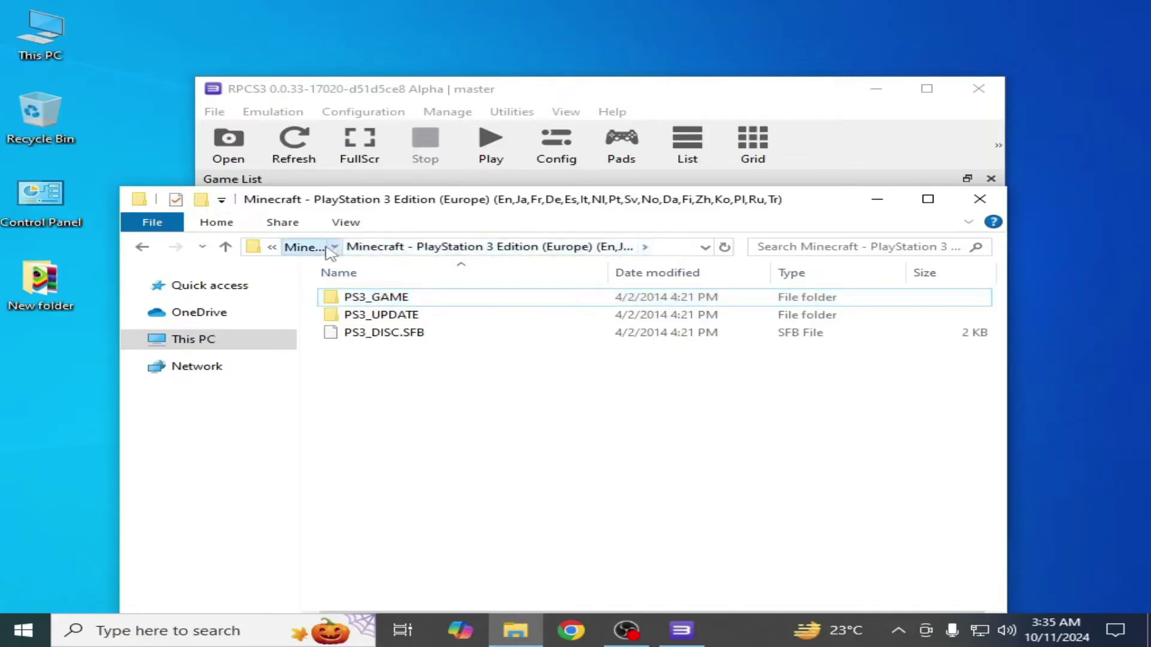
left_click(303, 247)
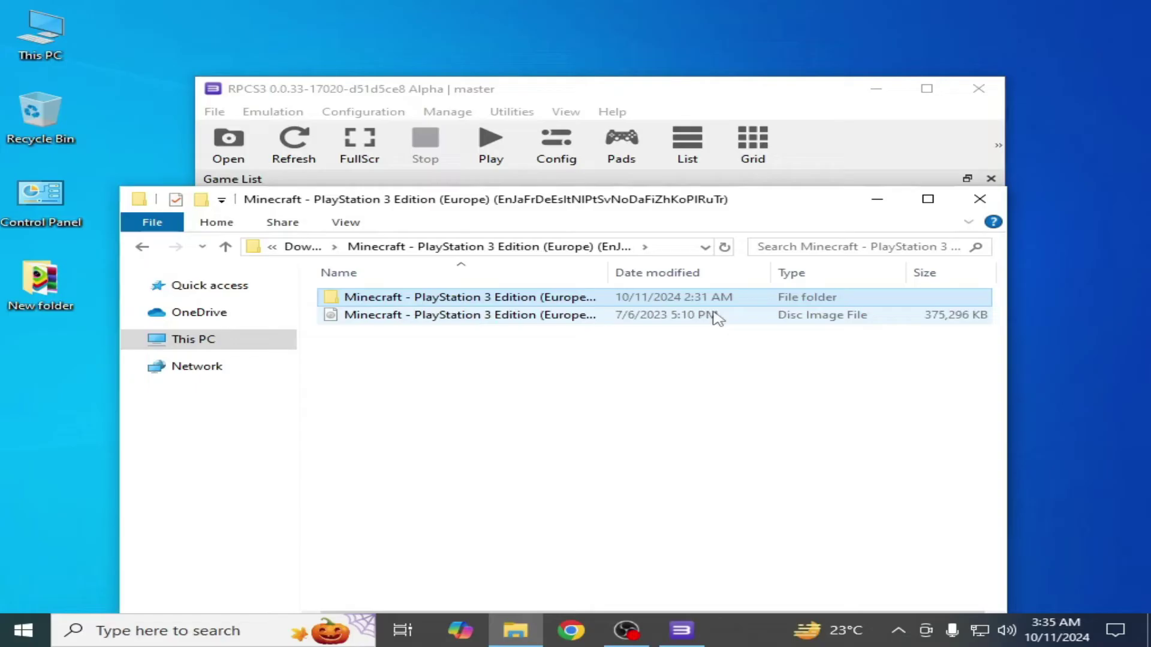
Move the Minecraft - PlayStation 3 Edition (Europe) folder out of Downloads onto the desktop.
right_click(459, 297)
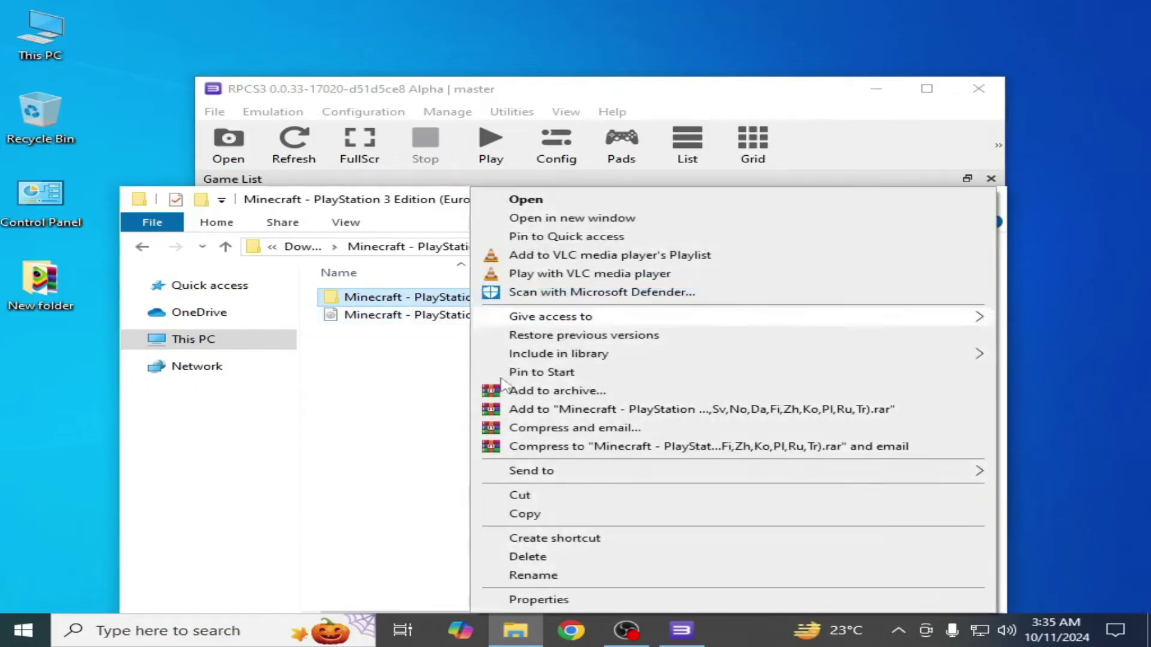
left_click(518, 496)
right_click(1089, 208)
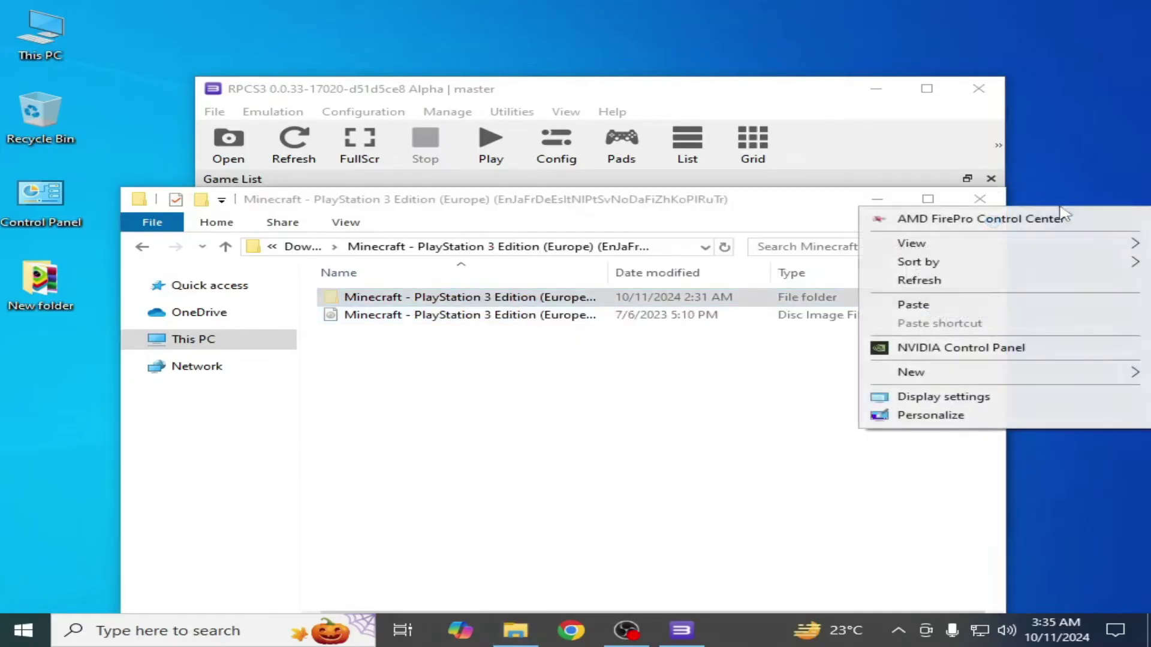
left_click(959, 304)
Close File Explorer and RPCS3, and relaunch RPCS3 from its desktop shortcut.
left_click(980, 199)
left_click(978, 88)
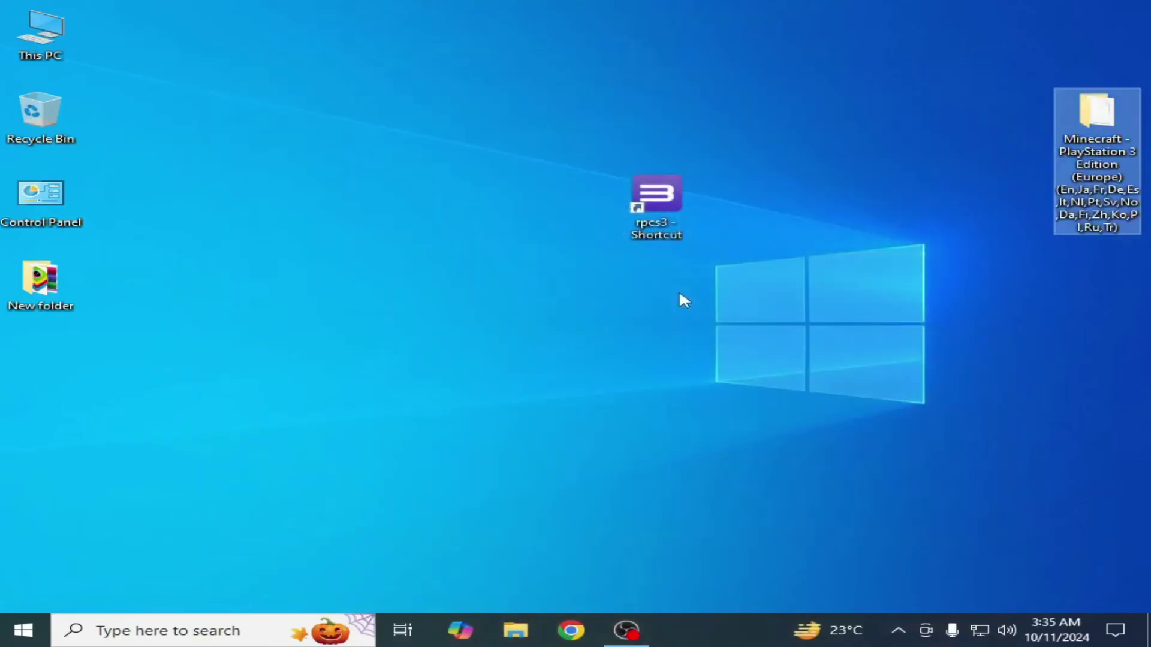
right_click(656, 195)
left_click(702, 209)
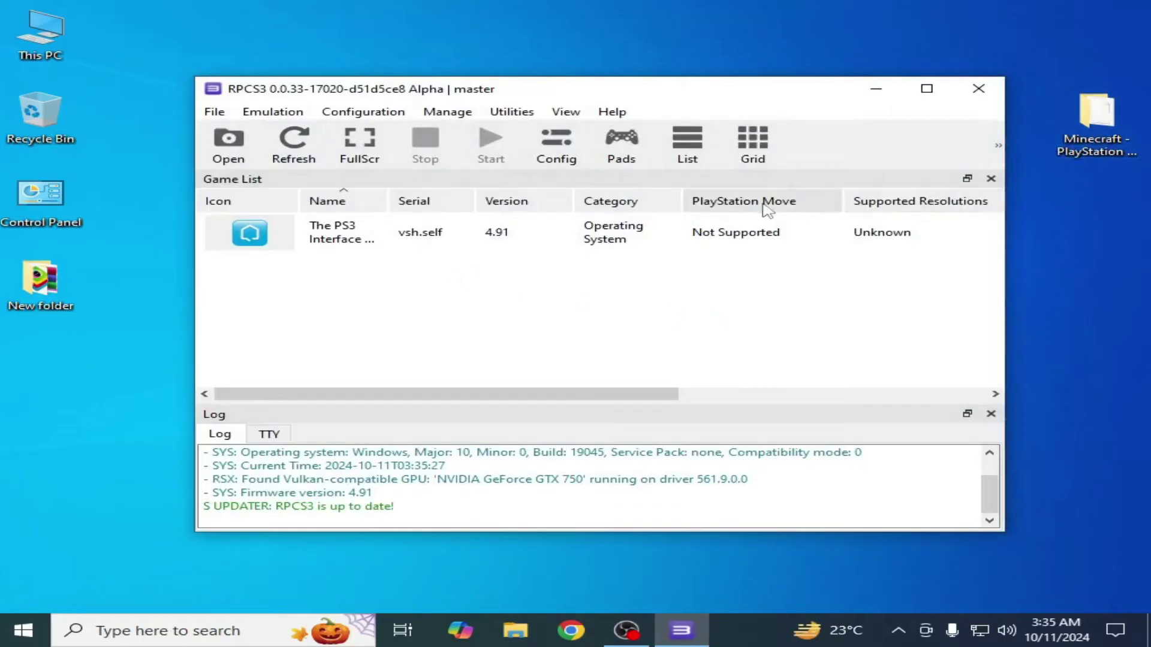
Open the Minecraft - PlayStation 3 Edition (Europe) folder on the desktop as the game folder in RPCS3.
left_click(250, 146)
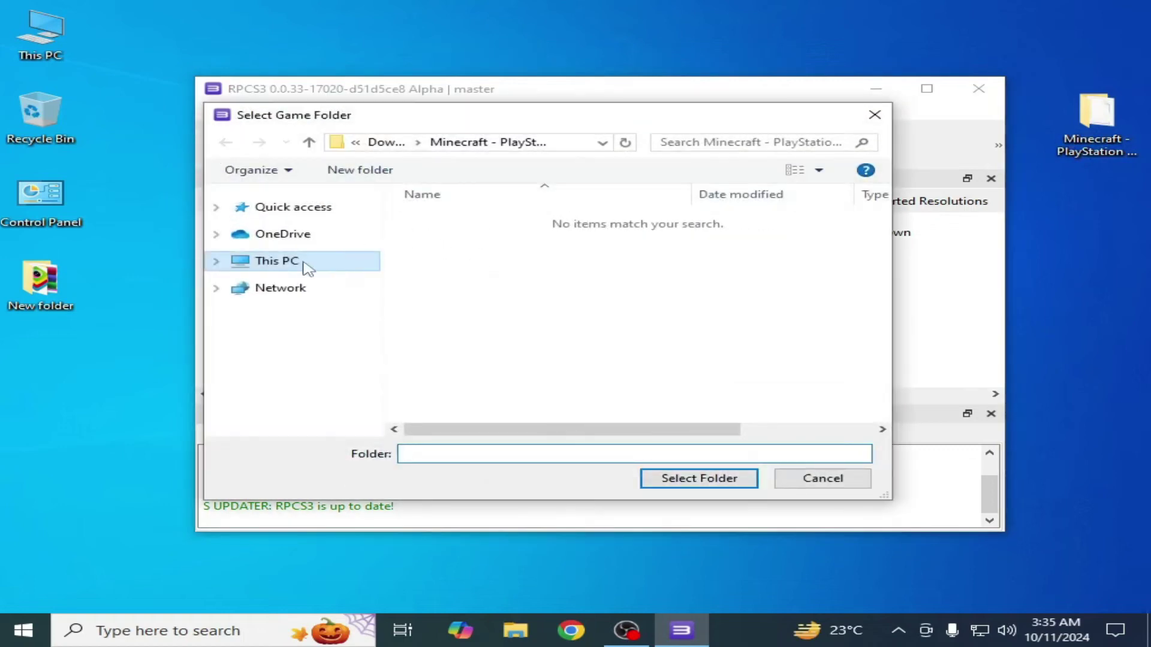
left_click(281, 262)
double_click(498, 278)
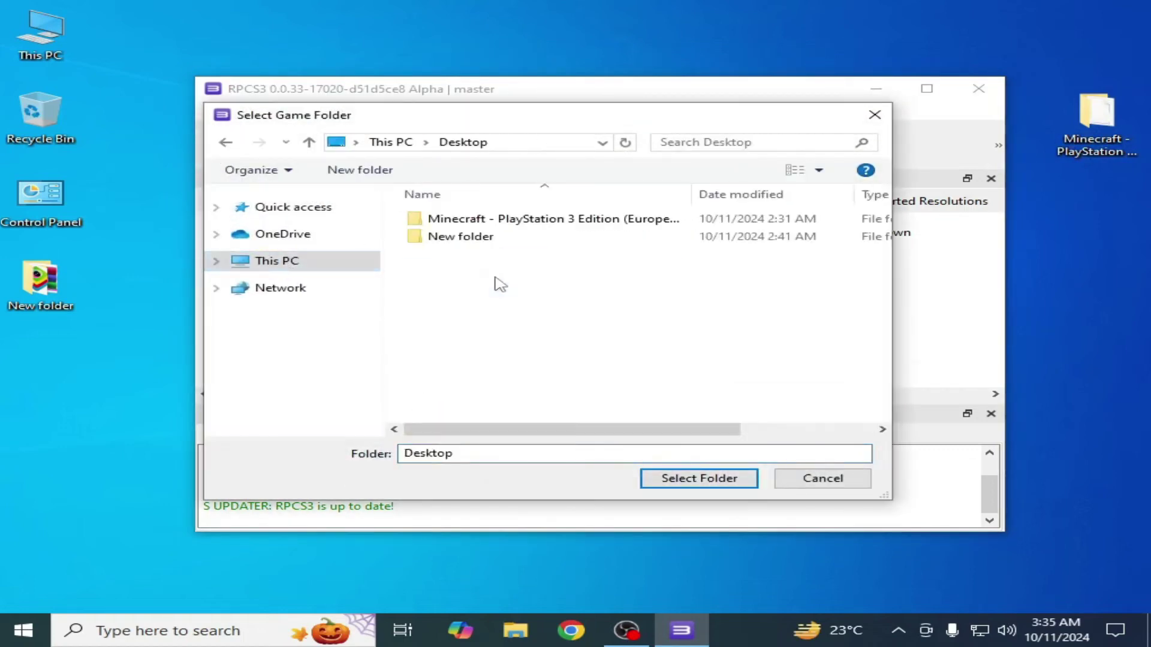
left_click(525, 222)
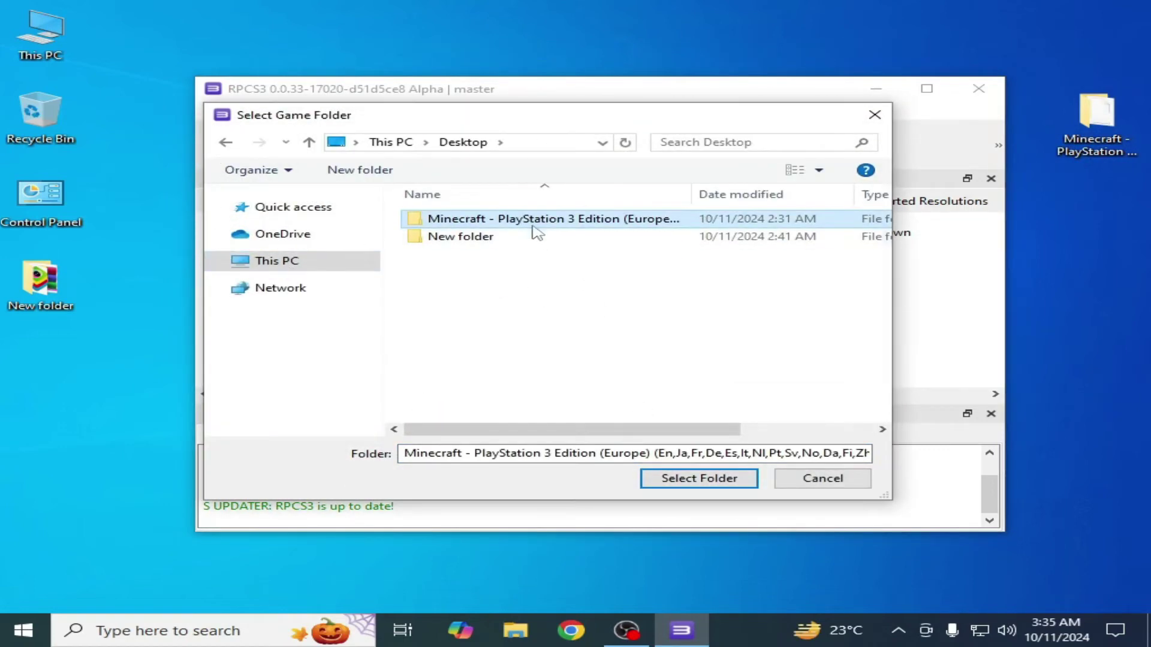
double_click(532, 221)
left_click(689, 478)
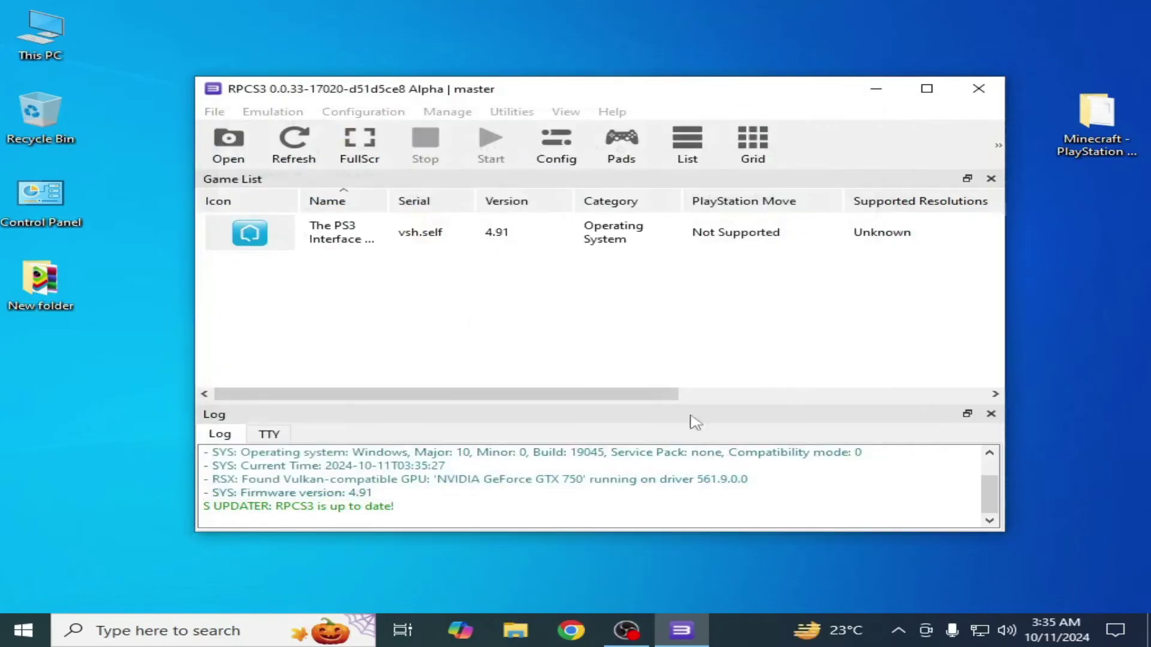
Start Minecraft: PlayStation 3 Edition and enter a world from its menu.
double_click(461, 236)
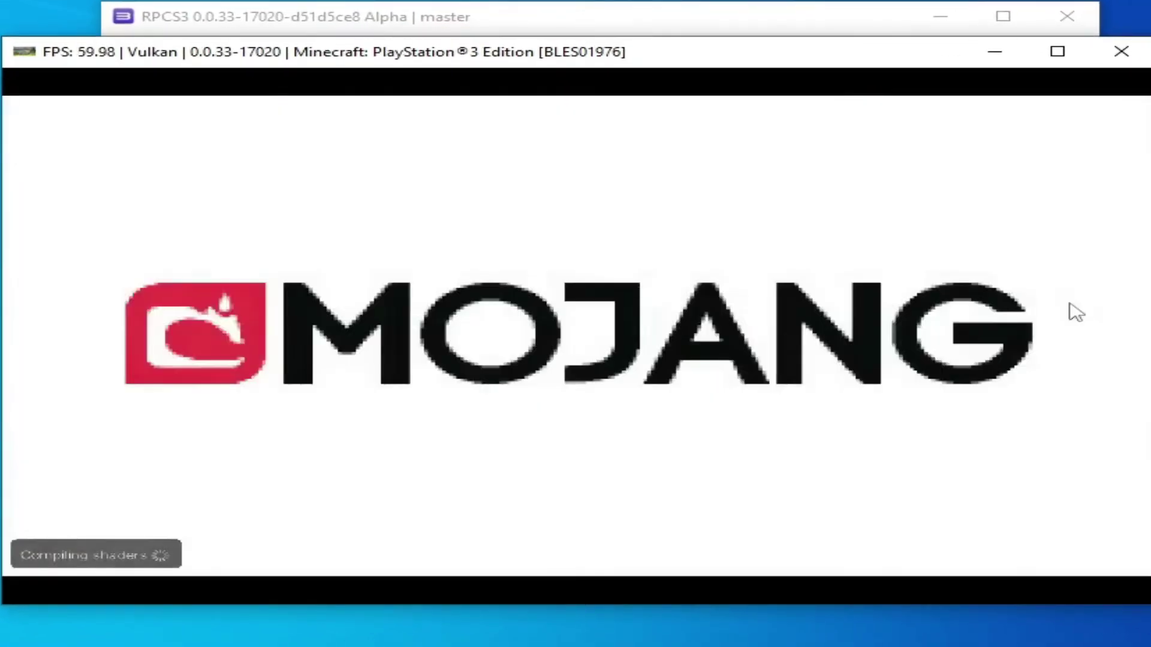
key("Down")
key("Return")
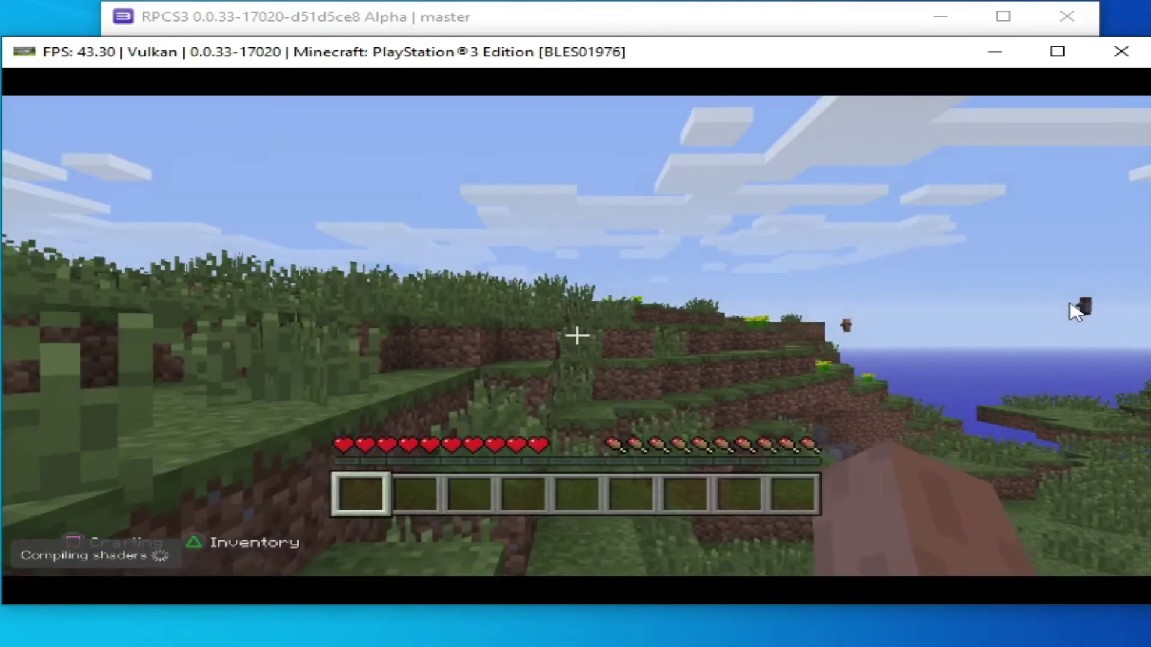
Look around the loaded Minecraft world to test the game, and close the game window, confirming the exit.
key("End")
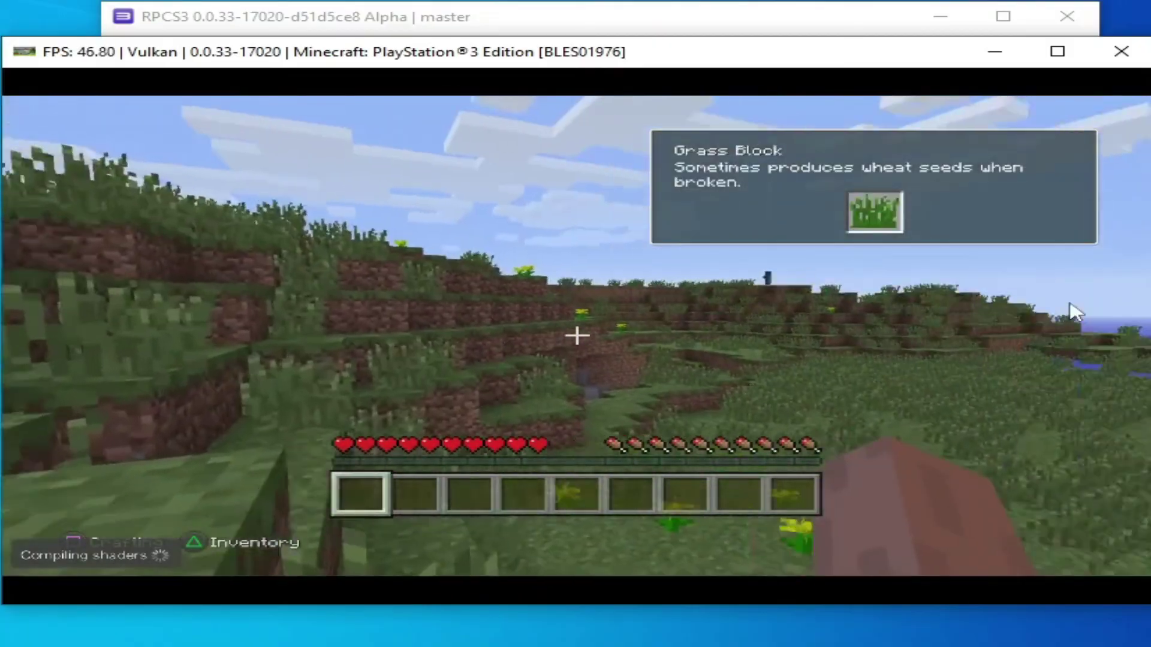
key("Home")
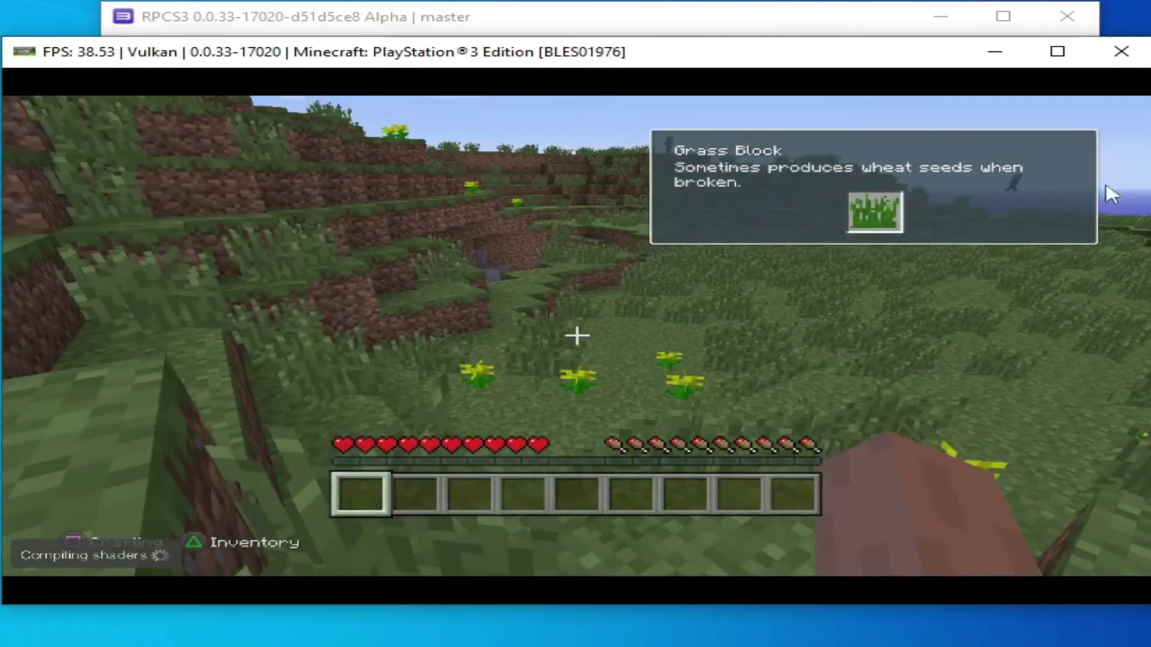
left_click(1120, 60)
left_click(566, 333)
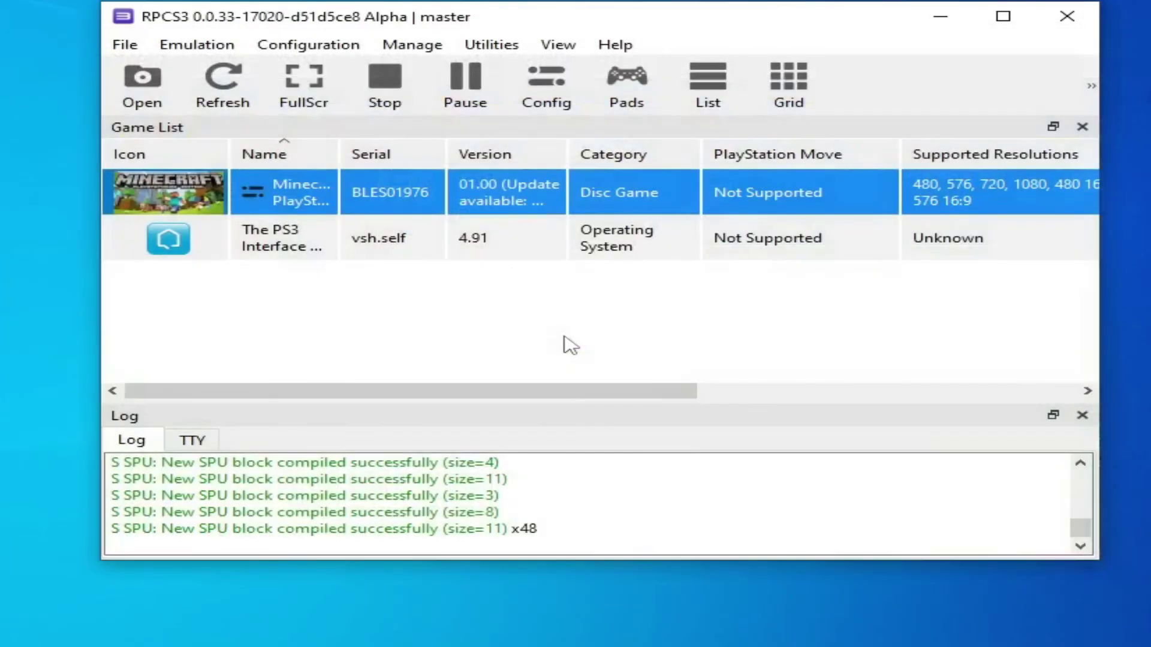
left_click(124, 46)
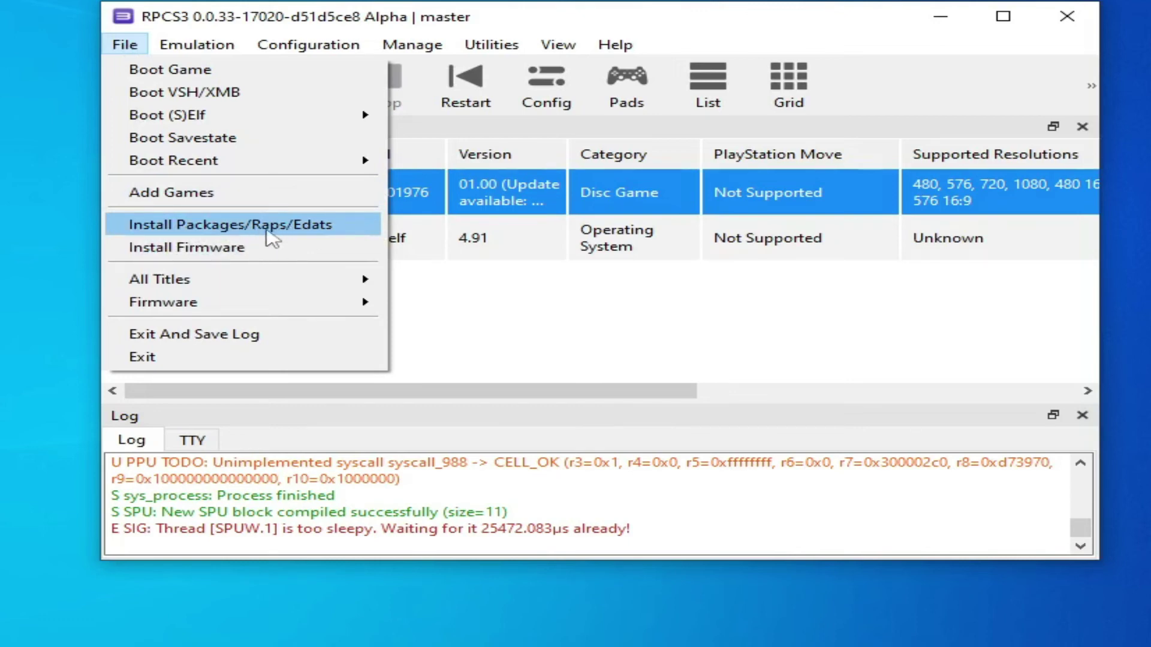
left_click(534, 301)
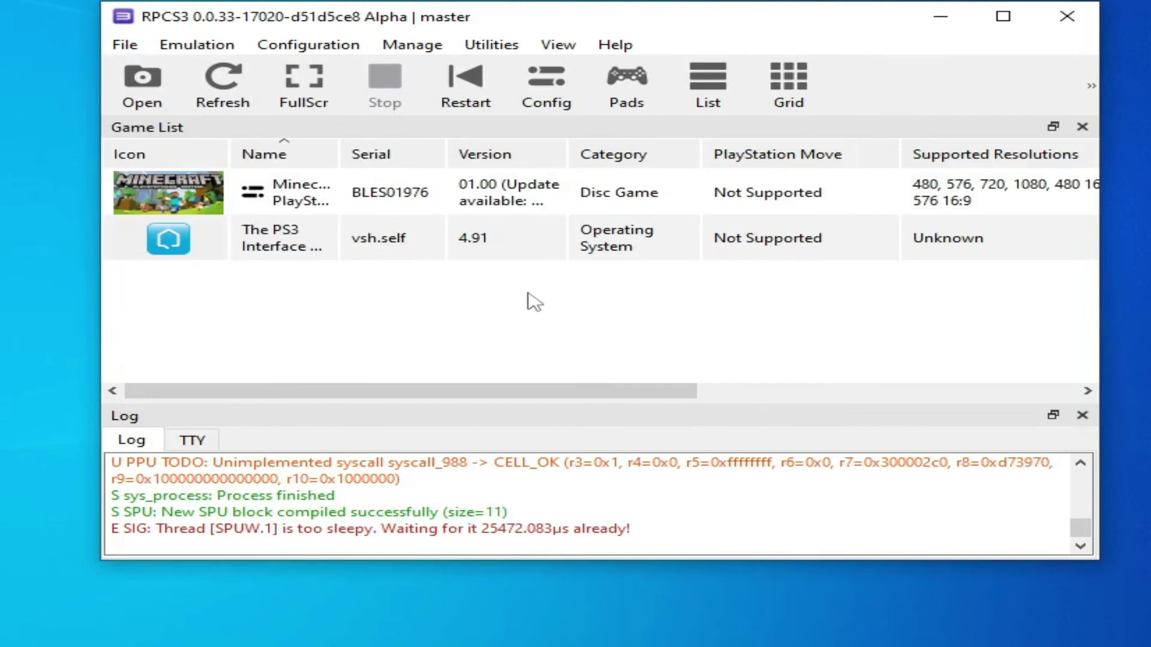